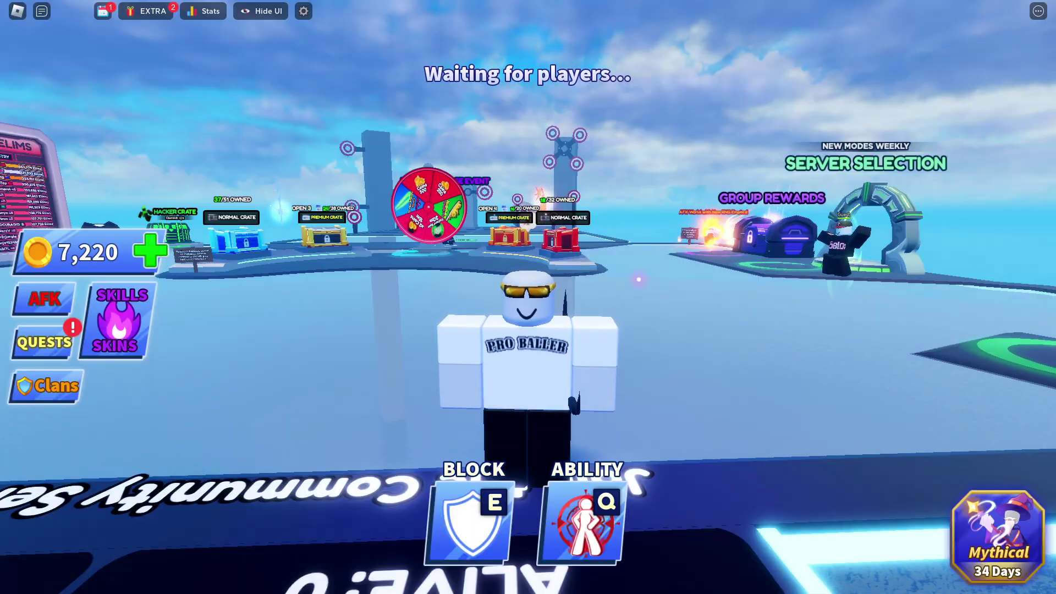
Move and jump the Roblox character around the lobby, toggling shift lock, to examine the custom cursor in both modes
right_click(638, 280)
key(shift)
key(w)
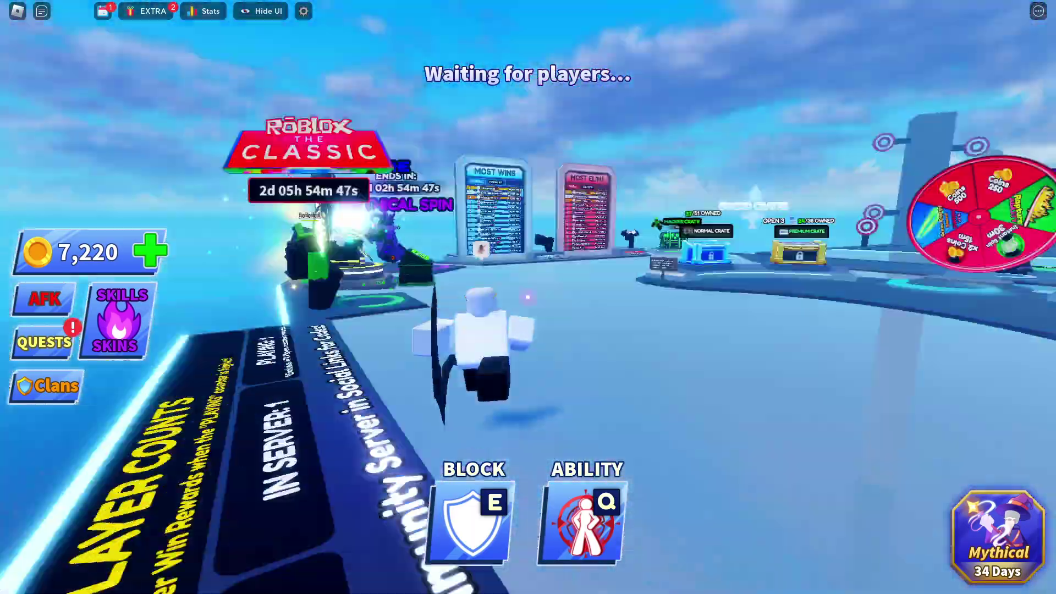
key(space)
key(space)
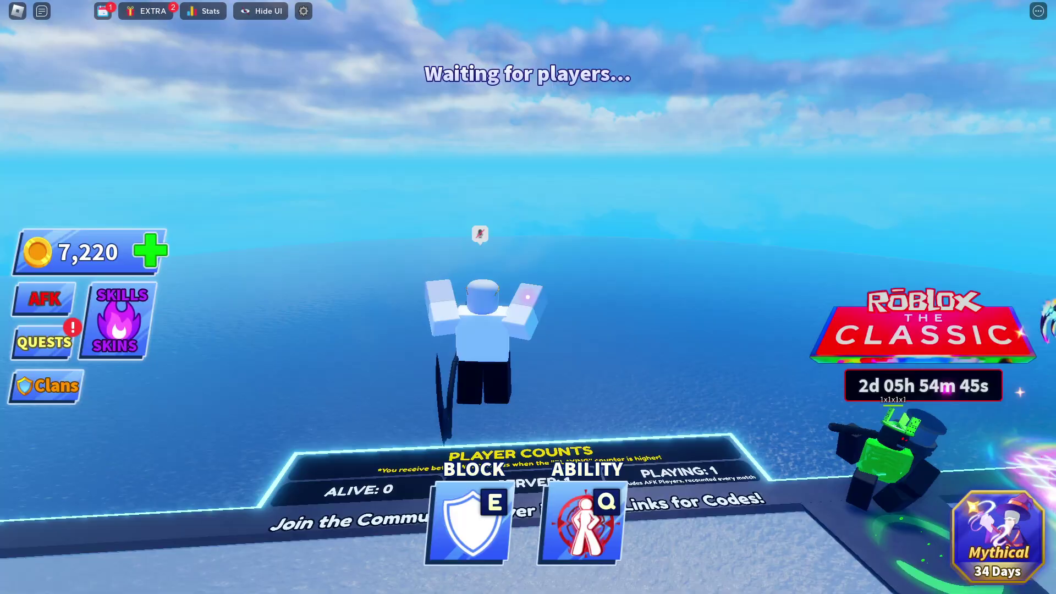
key(w)
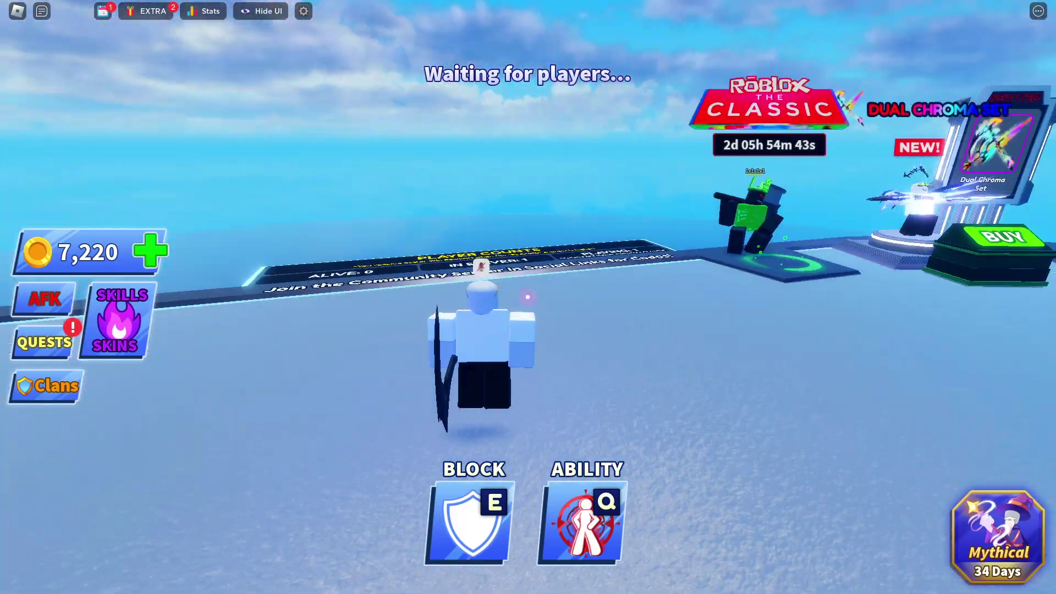
key(shift)
key(space)
key(s)
scroll(524, 300, down, 2)
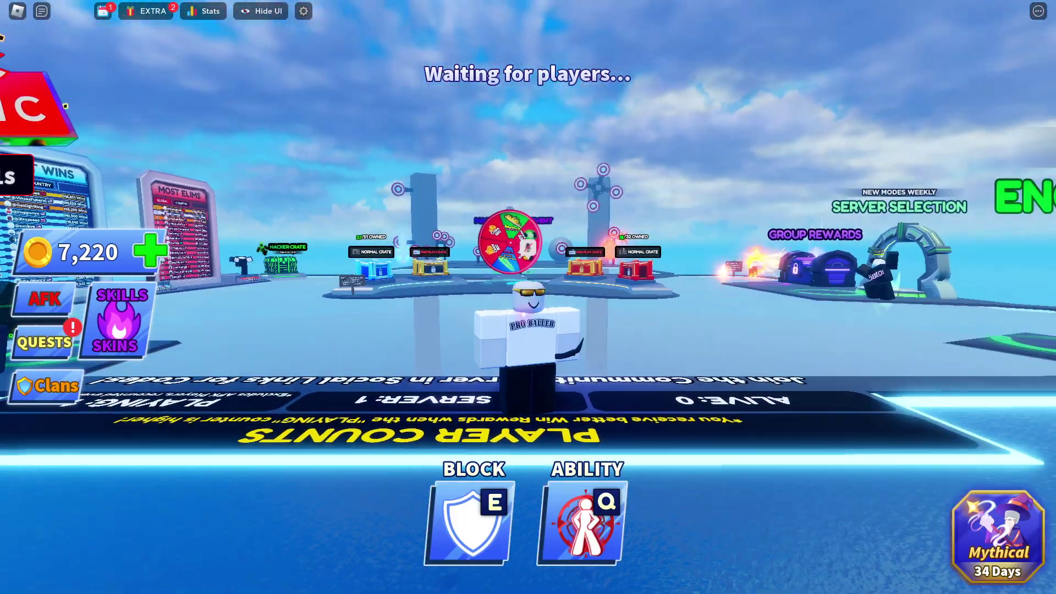
scroll(524, 308, up, 3)
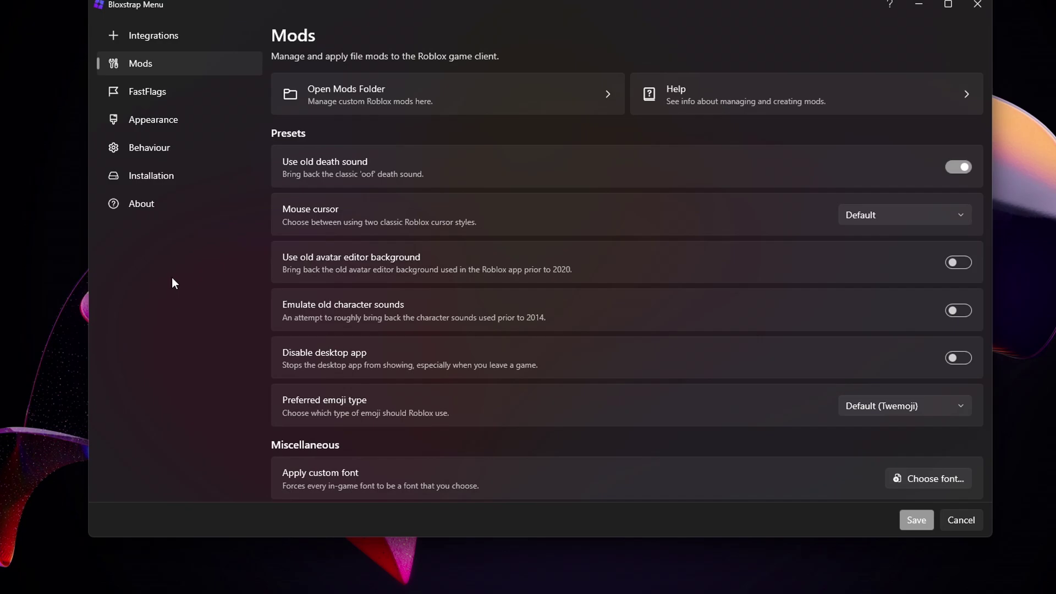
Switch to the Bloxstrap Menu and open the mods folder from its Mods settings
click(144, 40)
click(130, 68)
click(344, 102)
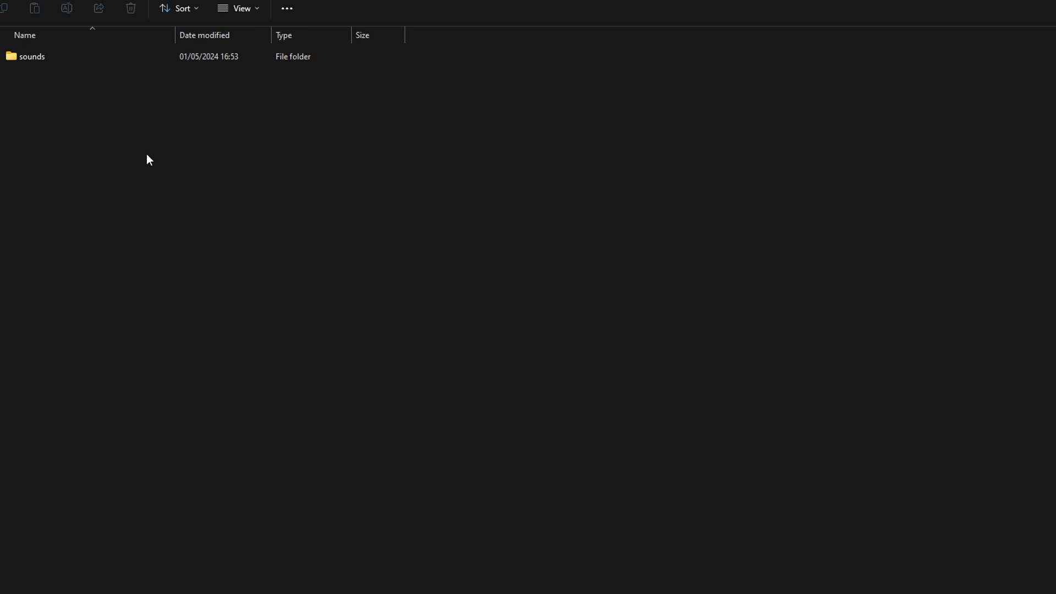
Create the nested folders for the cursor mod, ending with one named KeyboardMouse, and enter that folder
right_click(127, 106)
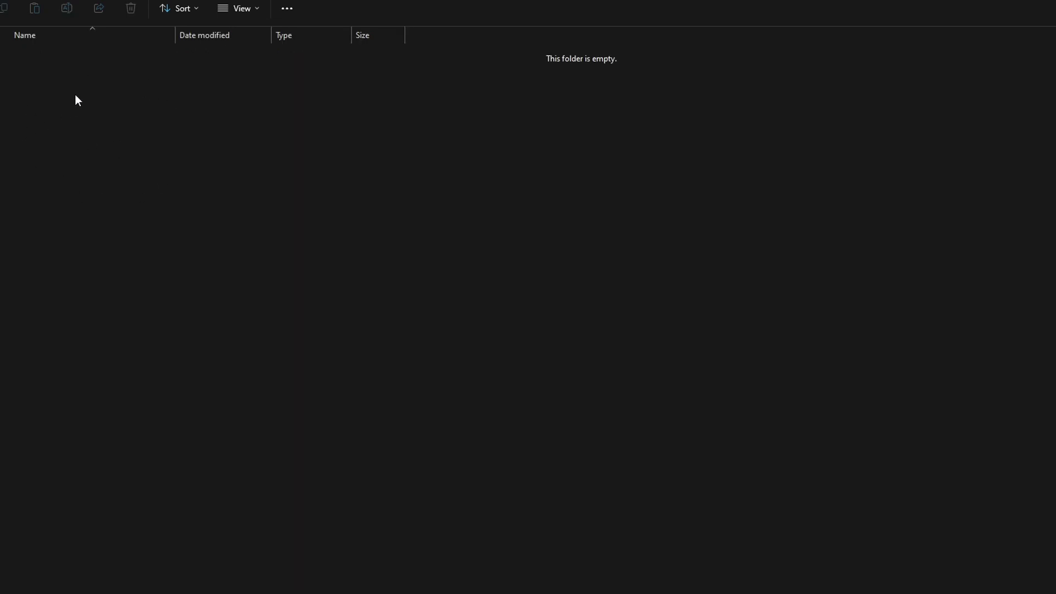
right_click(110, 98)
mouse_move(175, 201)
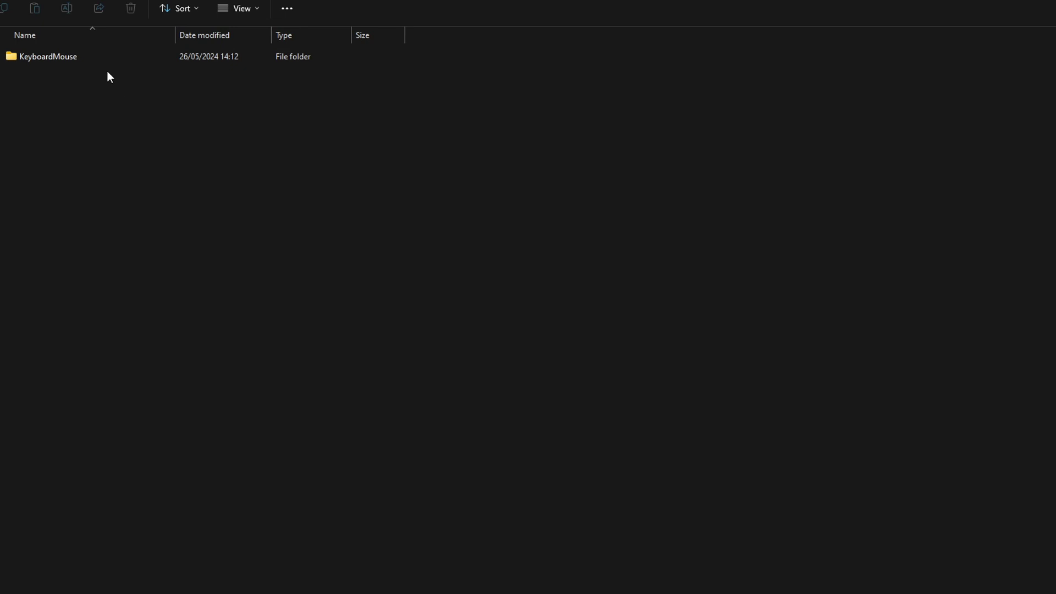
double_click(107, 62)
Download ArrowCursor.png from its MediaFire page
drag(287, 88, 351, 164)
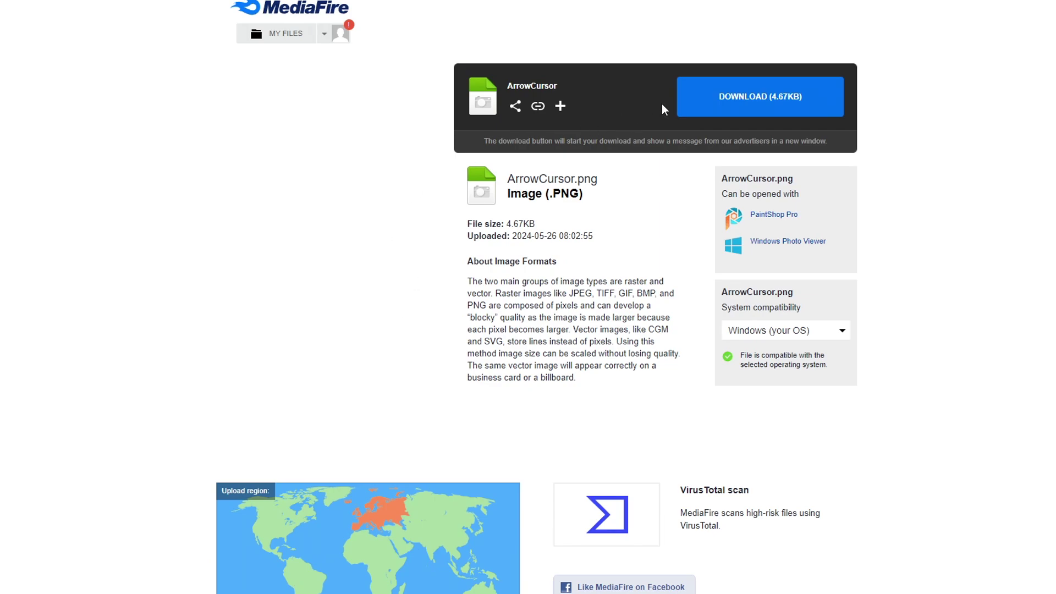
click(731, 97)
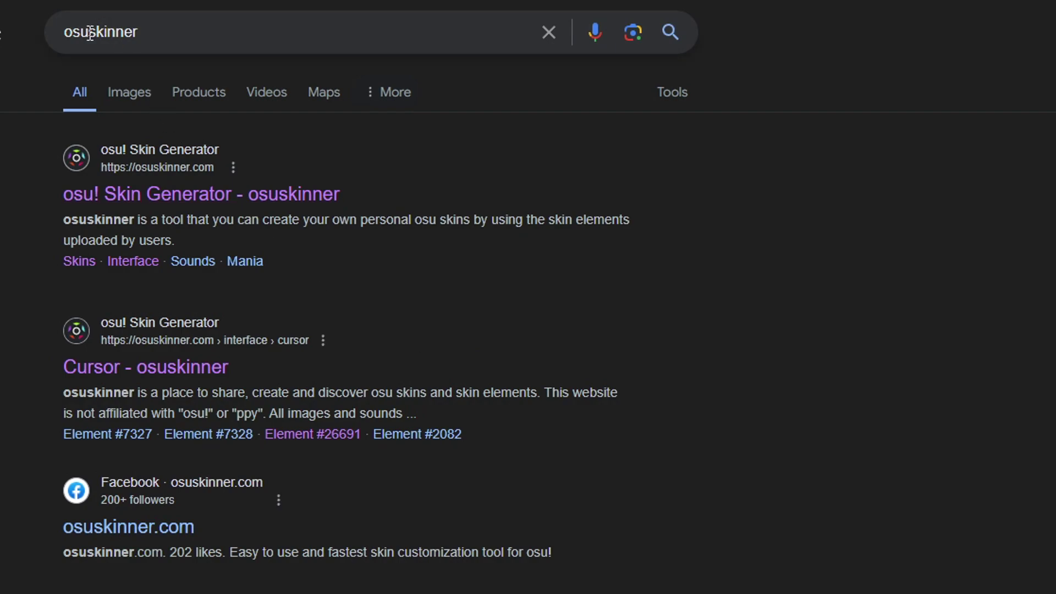
Open the osuskinner Cursor page, browse the cursor elements and download the glowing cyan one
click(151, 369)
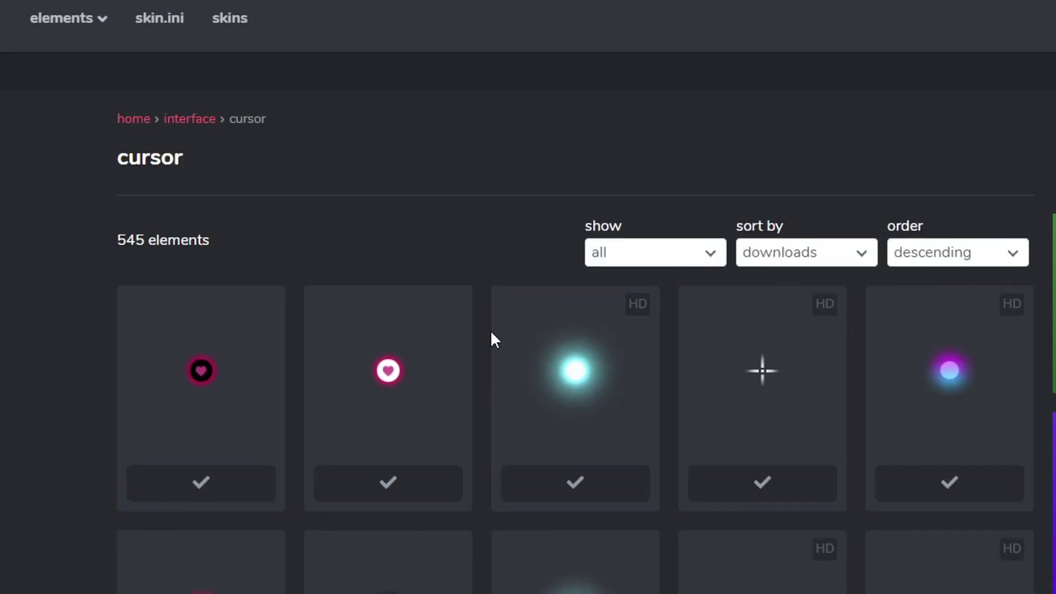
scroll(346, 308, down, 2)
scroll(547, 332, down, 12)
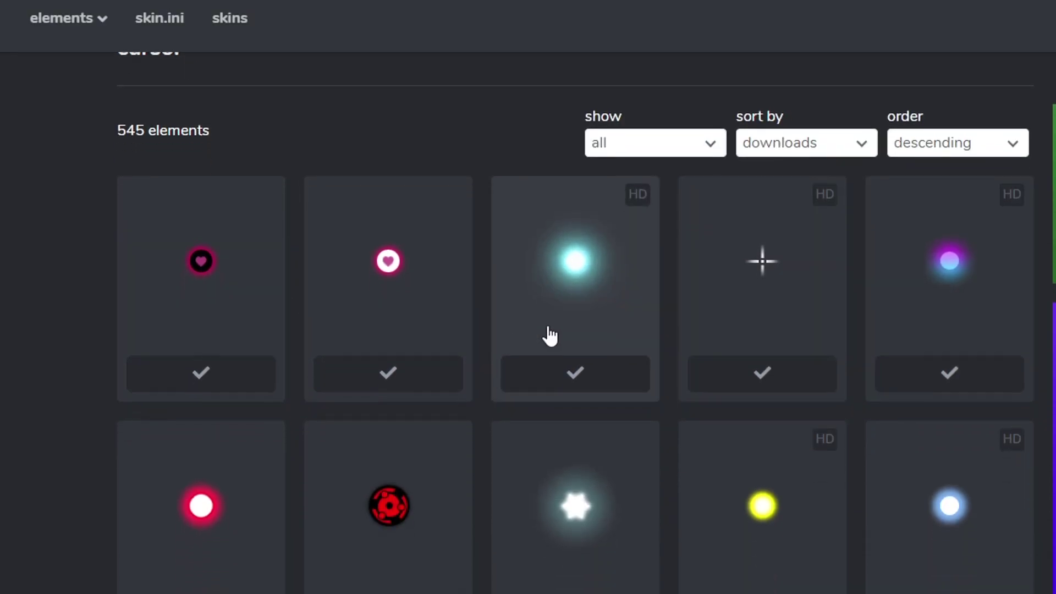
scroll(524, 554, up, 10)
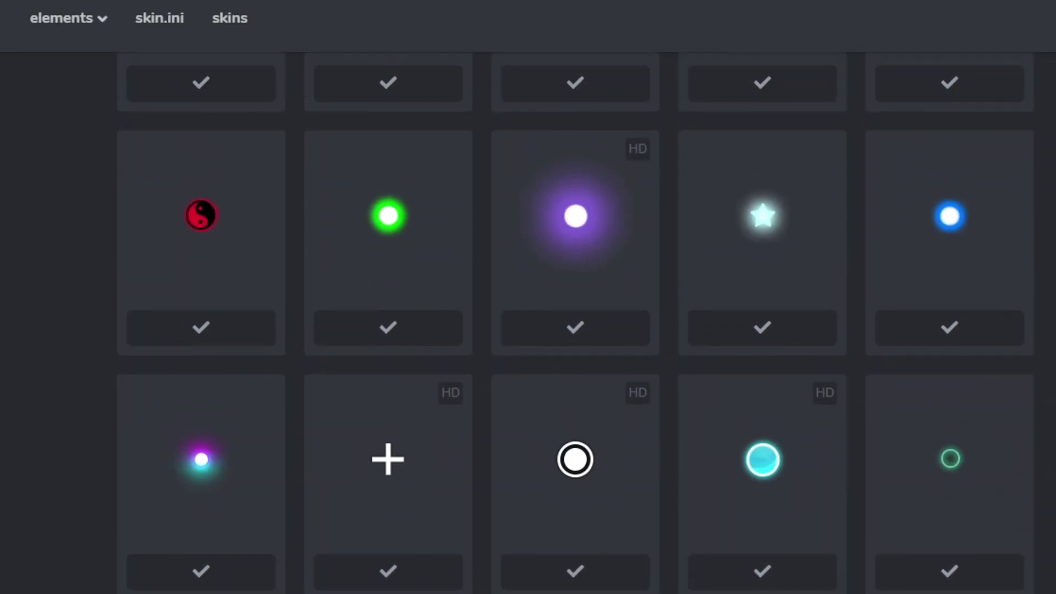
scroll(613, 555, up, 8)
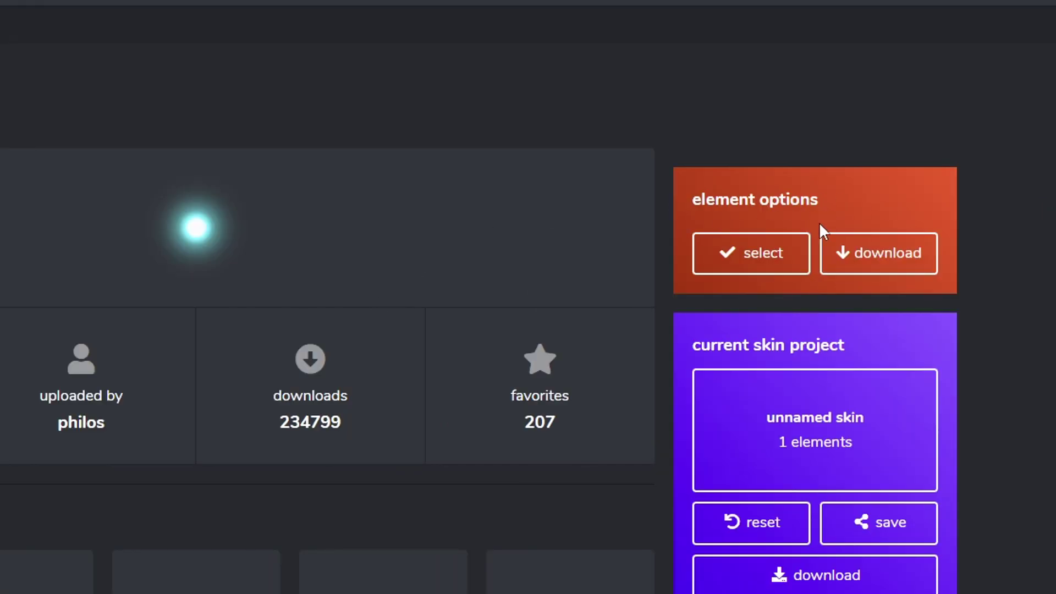
drag(678, 206, 796, 212)
click(885, 259)
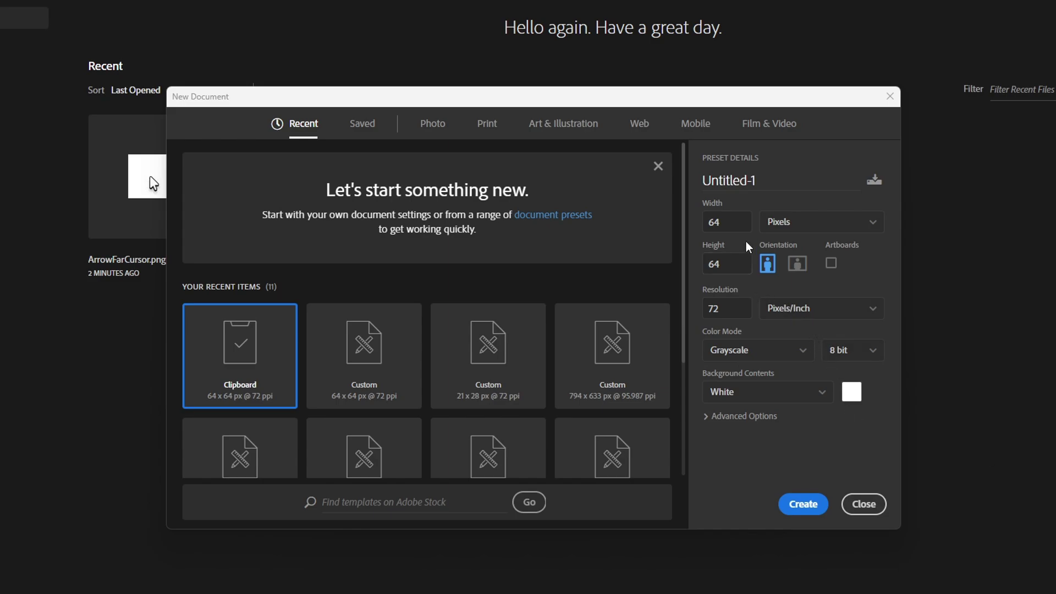
Create a new 64 x 64 pixel document in Photoshop
click(707, 223)
click(737, 258)
click(722, 227)
key(Return)
Place the downloaded cursor image slightly smaller than the canvas and hide the Background layer
drag(1, 311, 417, 311)
key(ctrl+plus)
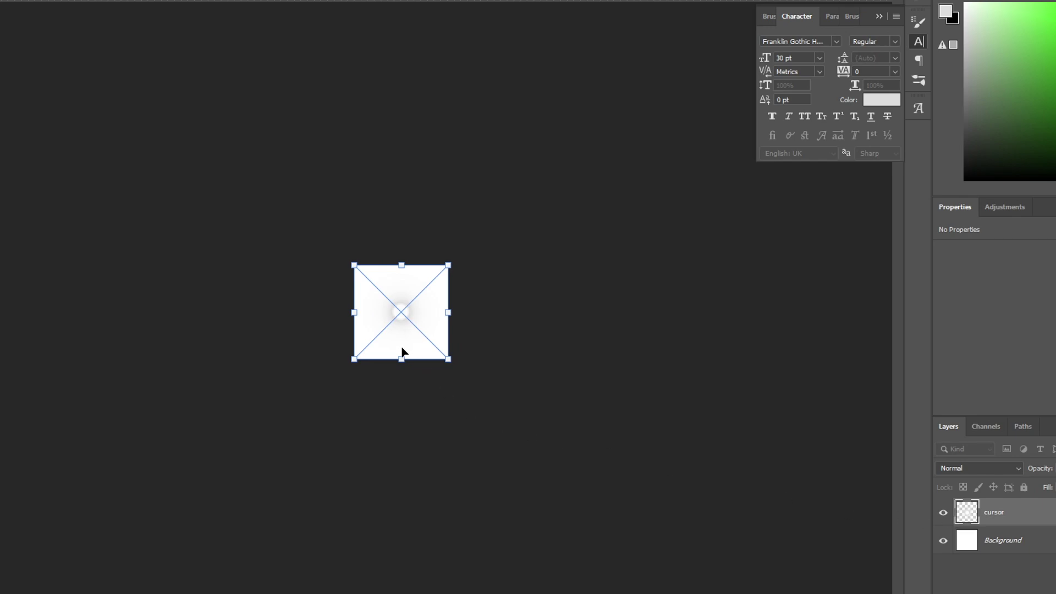
drag(448, 266, 430, 289)
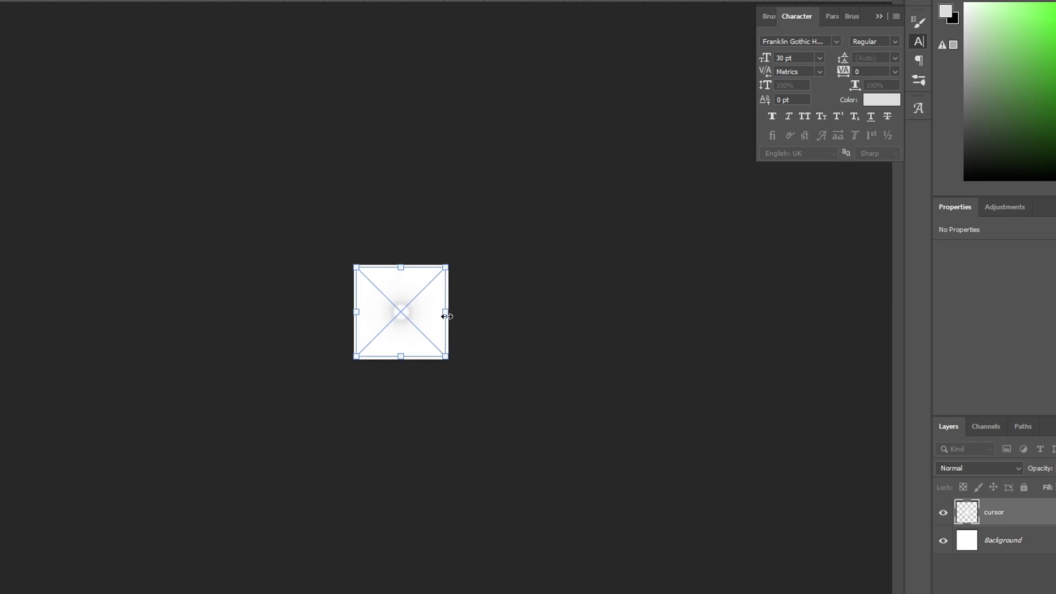
key(Return)
click(943, 541)
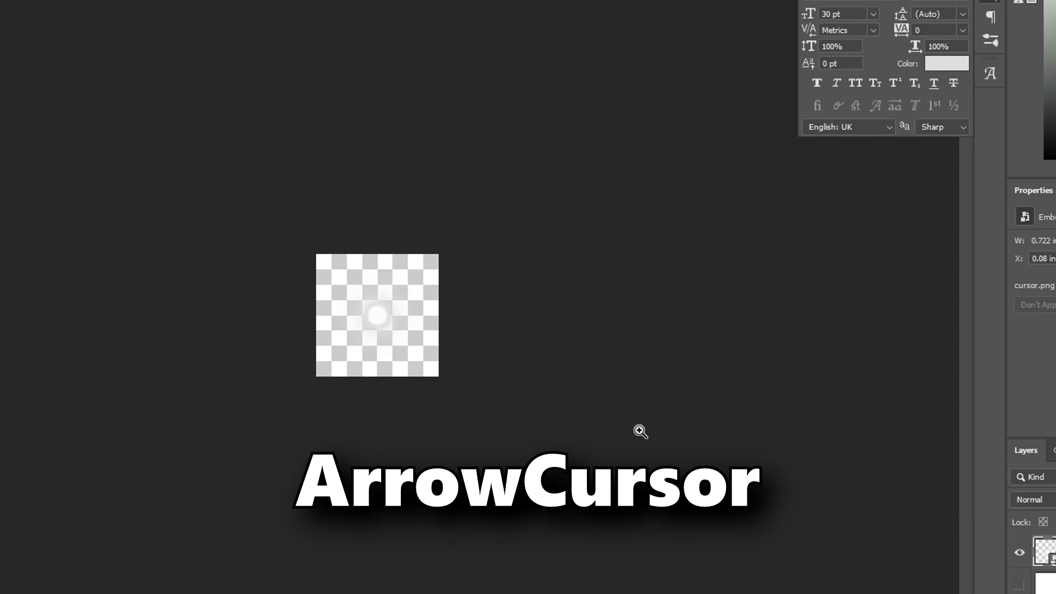
Save the image as a PNG file named ArrowCursor
click(28, 7)
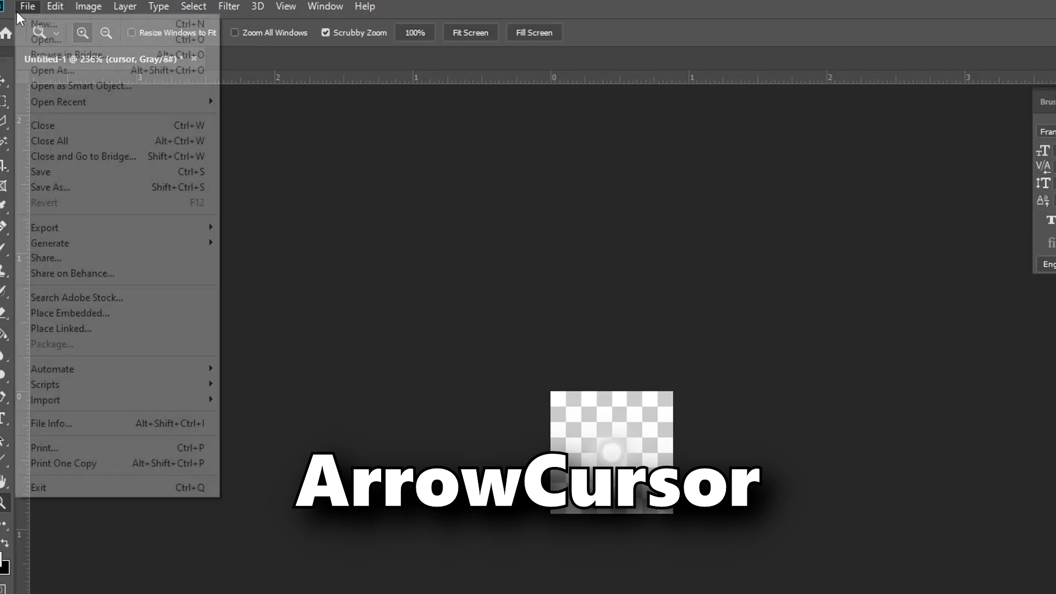
click(50, 187)
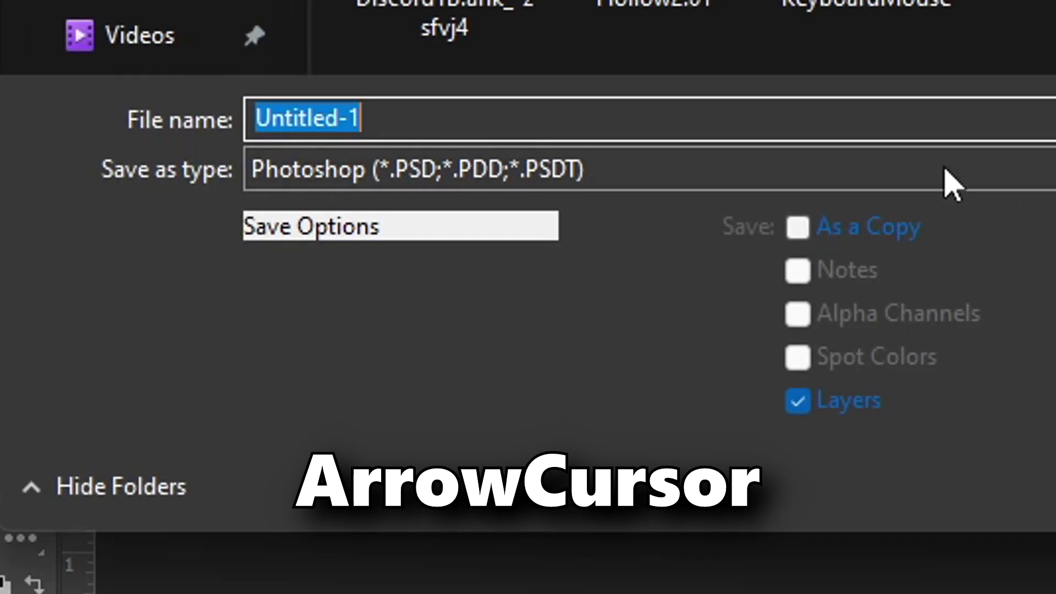
click(743, 188)
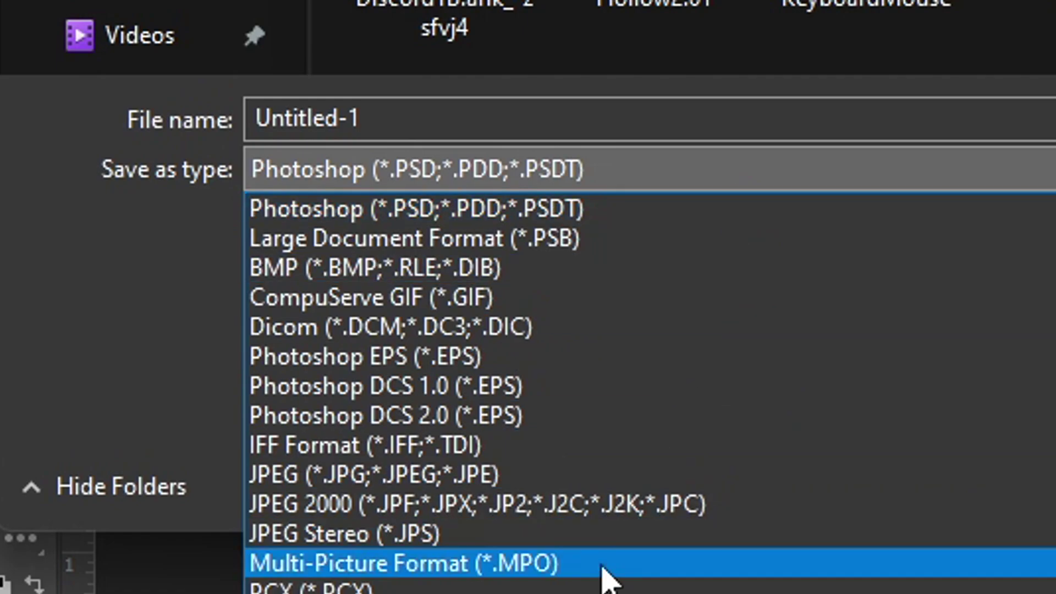
click(330, 593)
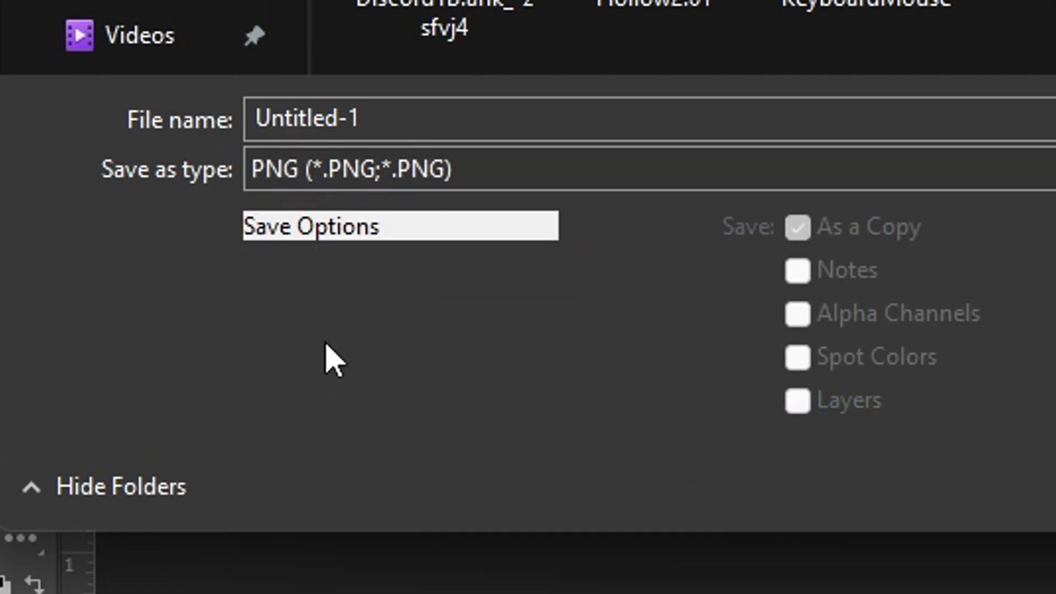
click(389, 117)
key(BackSpace)
text(ArrowCursio)
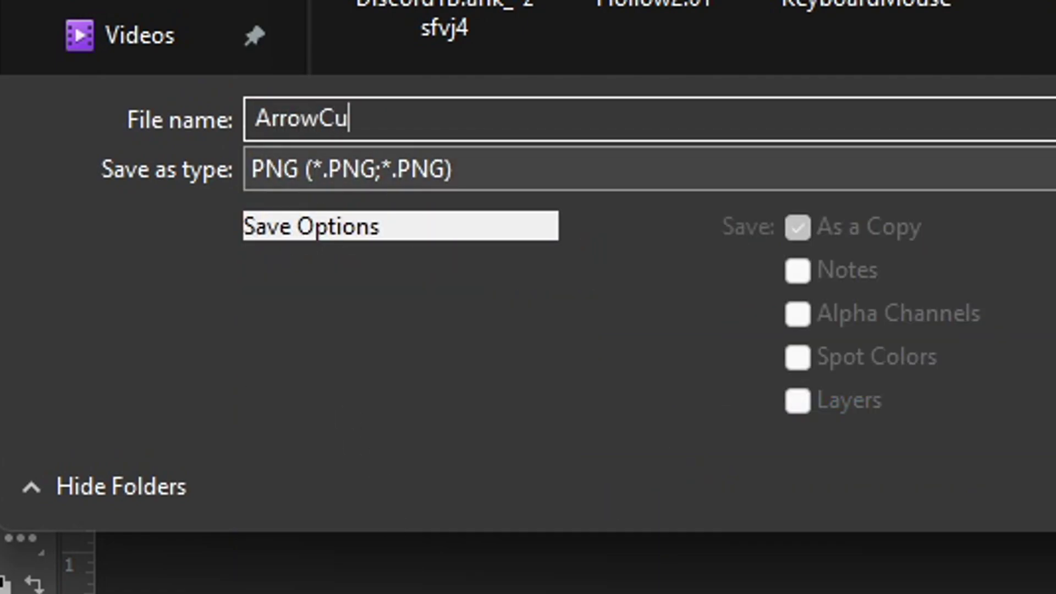
text(rsor)
drag(389, 119, 255, 130)
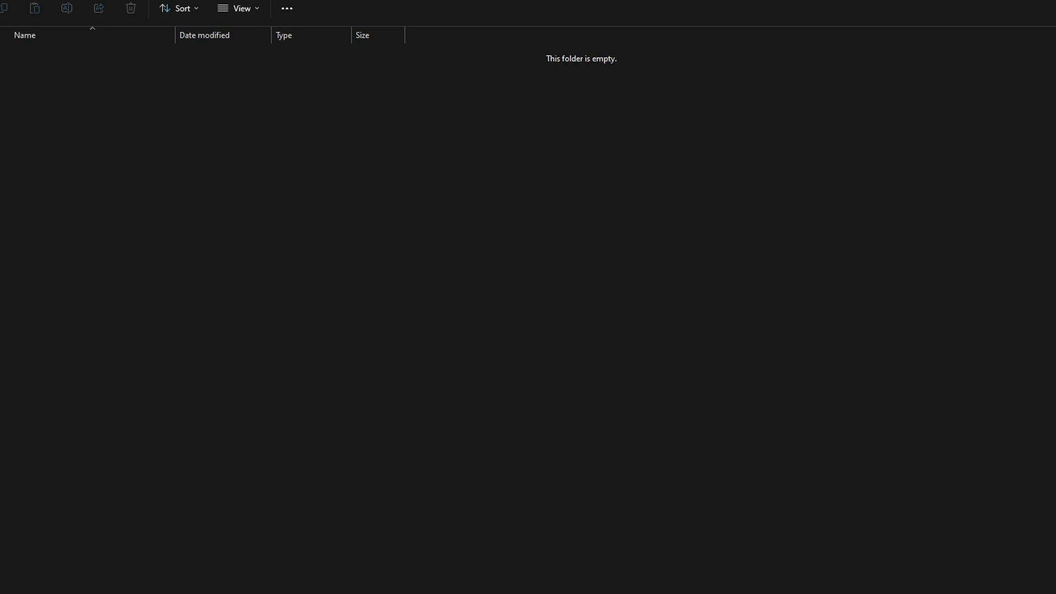
Put the ArrowCursor PNG file into the empty KeyboardMouse folder in File Explorer
drag(352, 302, 82, 103)
click(18, 123)
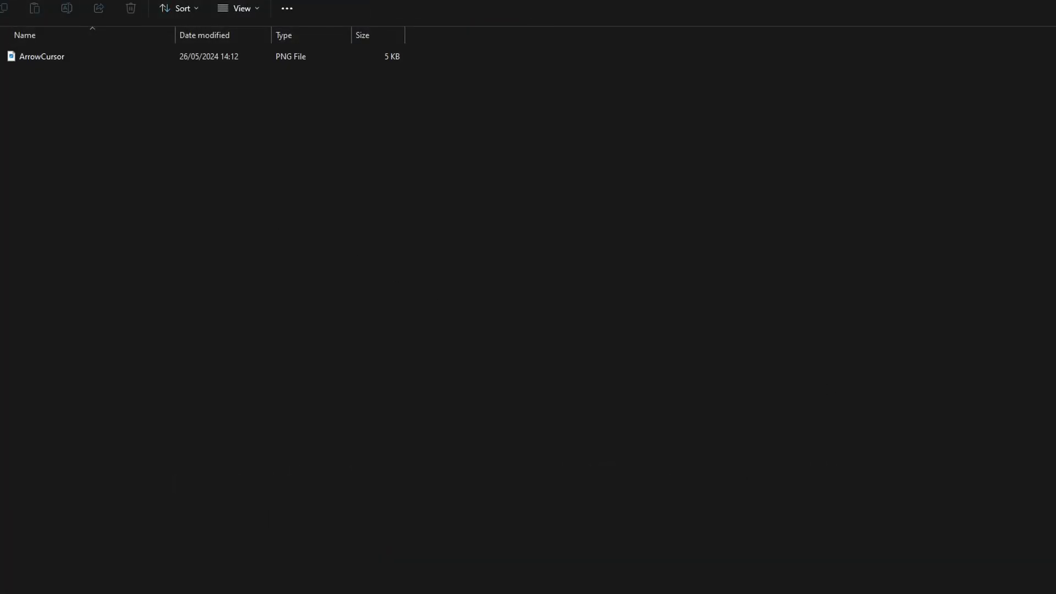
click(394, 174)
Duplicate the ArrowCursor file in the same folder and rename the copy ArrowFarCursor
click(54, 64)
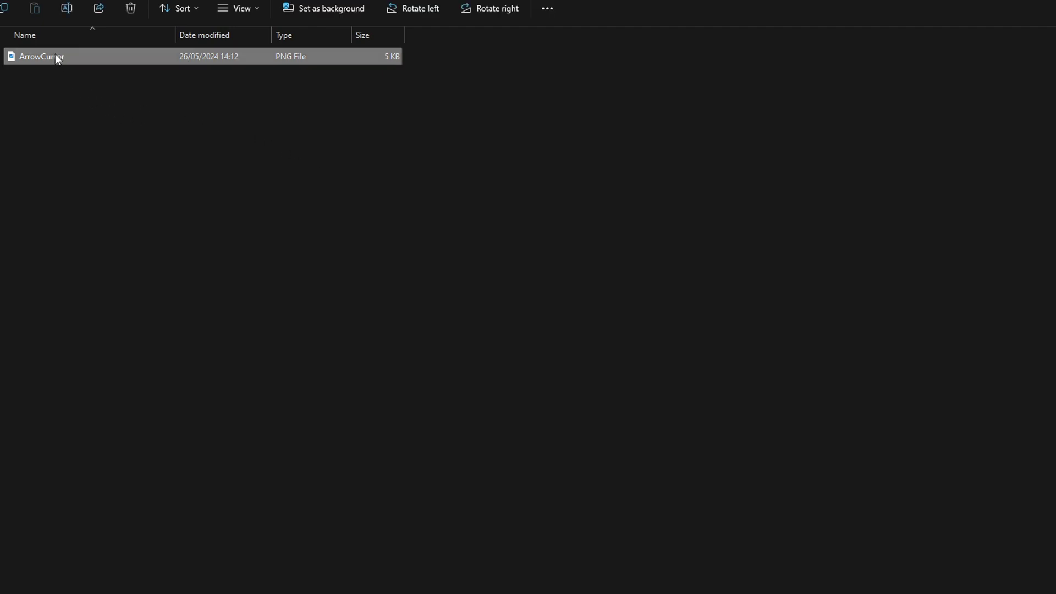
drag(55, 54, 58, 97)
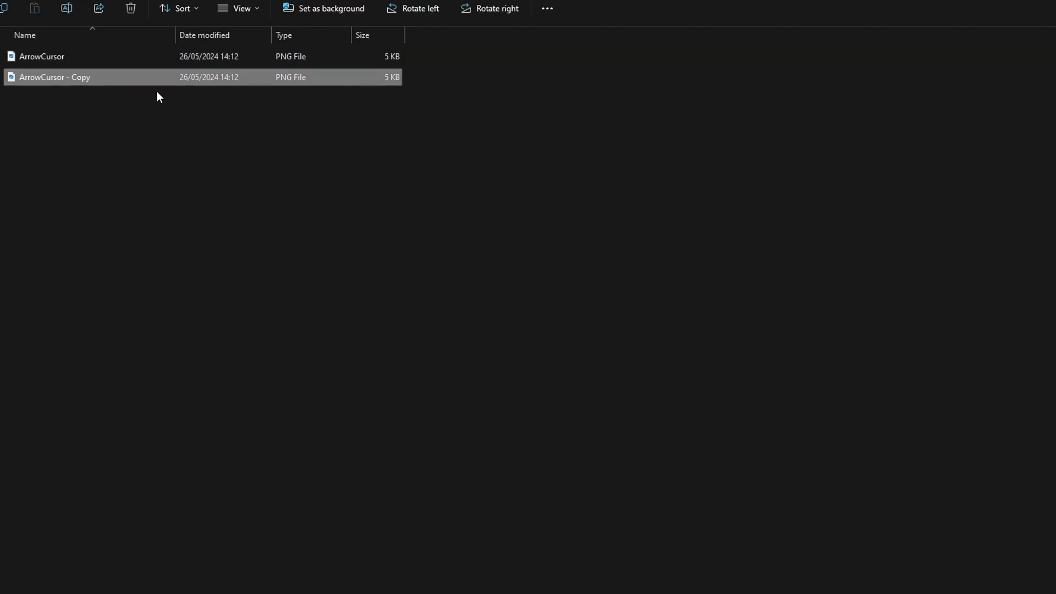
click(54, 78)
text(ArrowD)
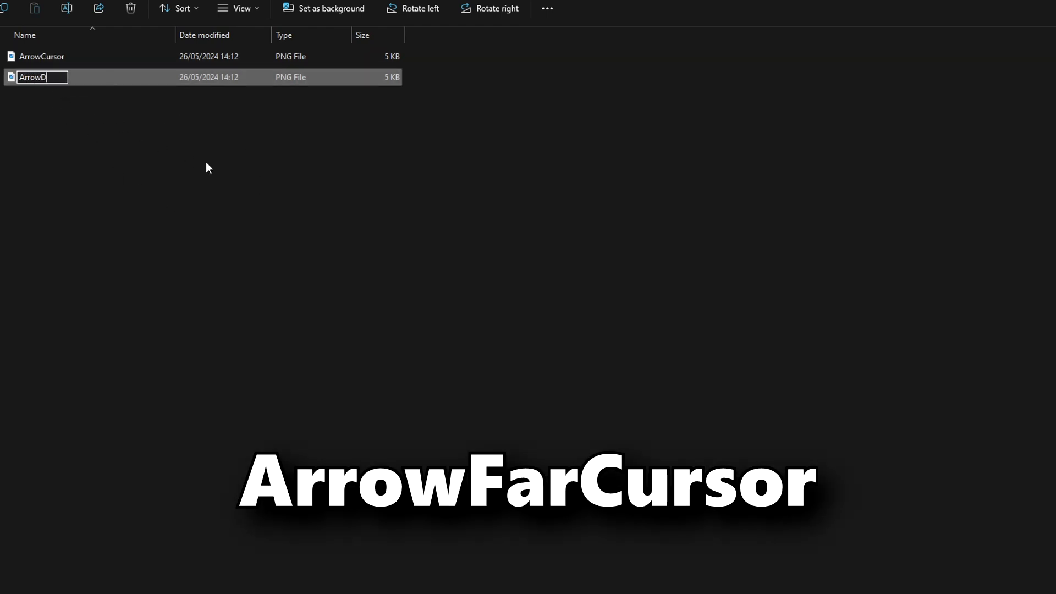
key(BackSpace)
text(FarCursor)
key(Return)
click(206, 163)
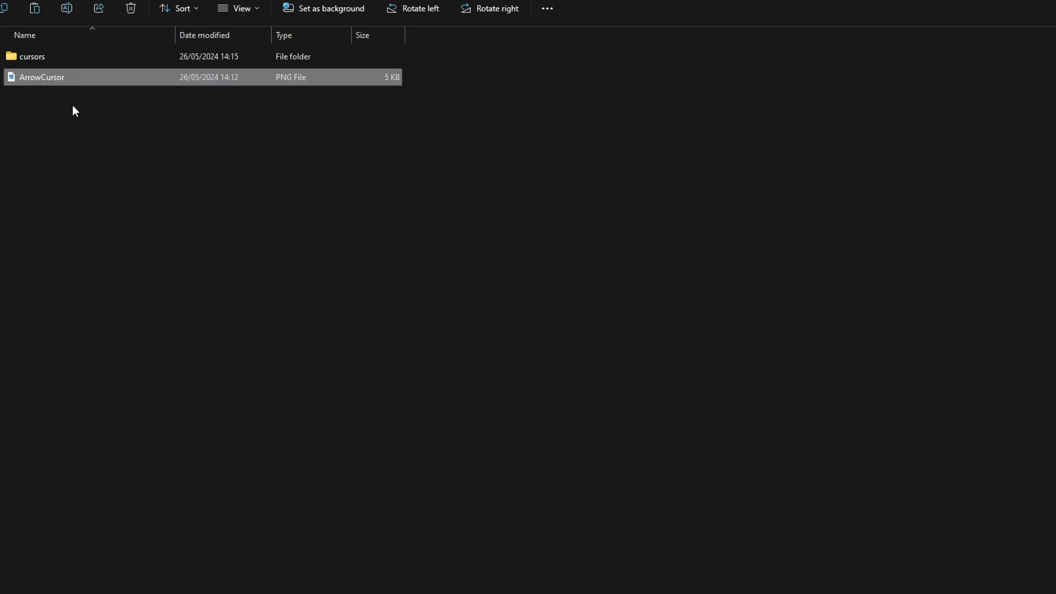
Rename the ArrowCursor file beside the cursors folder to MouseLockedCursor
click(52, 77)
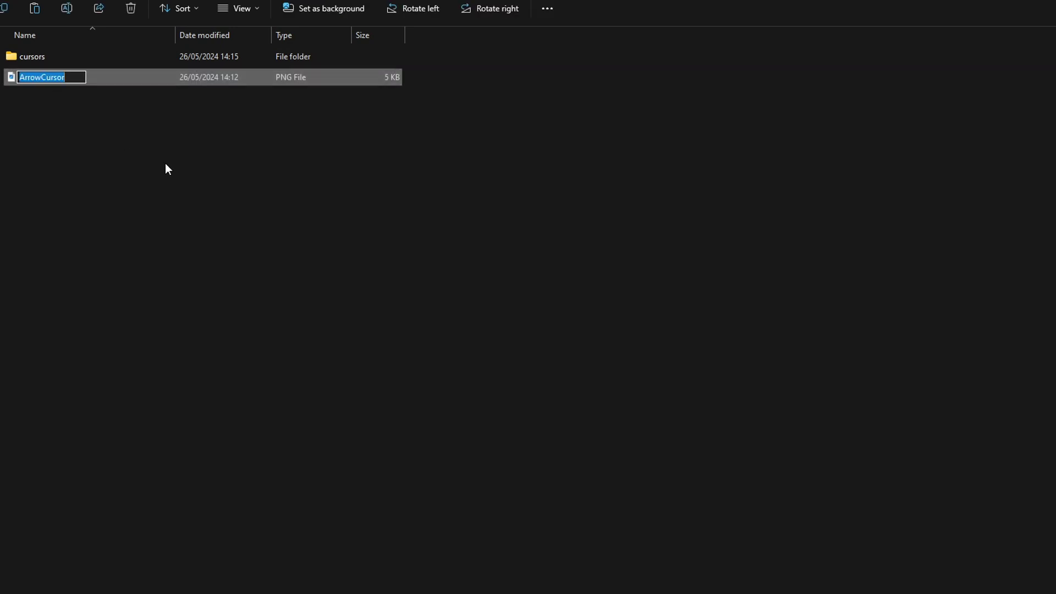
text(MouseLockedCursor)
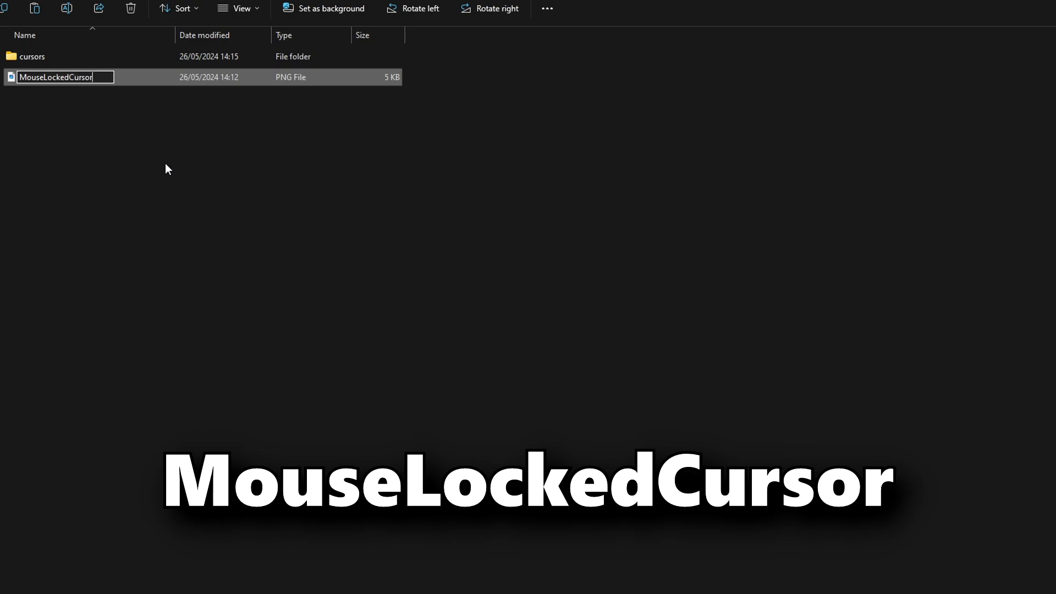
key(Return)
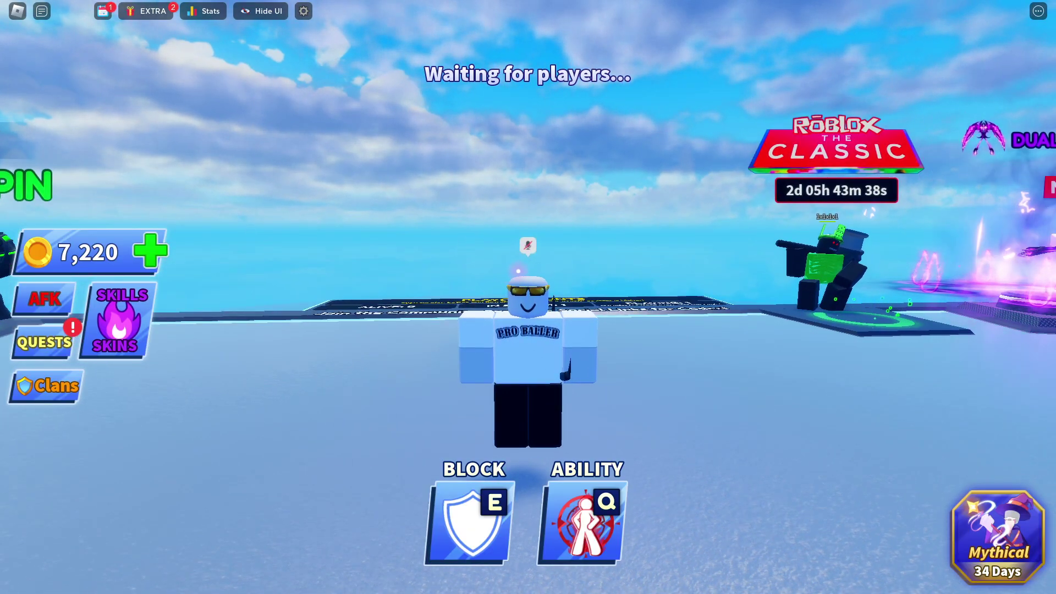
Switch to Roblox, move and jump the character with shift lock toggled, and examine the custom cursor up close
key(shift)
key(w)
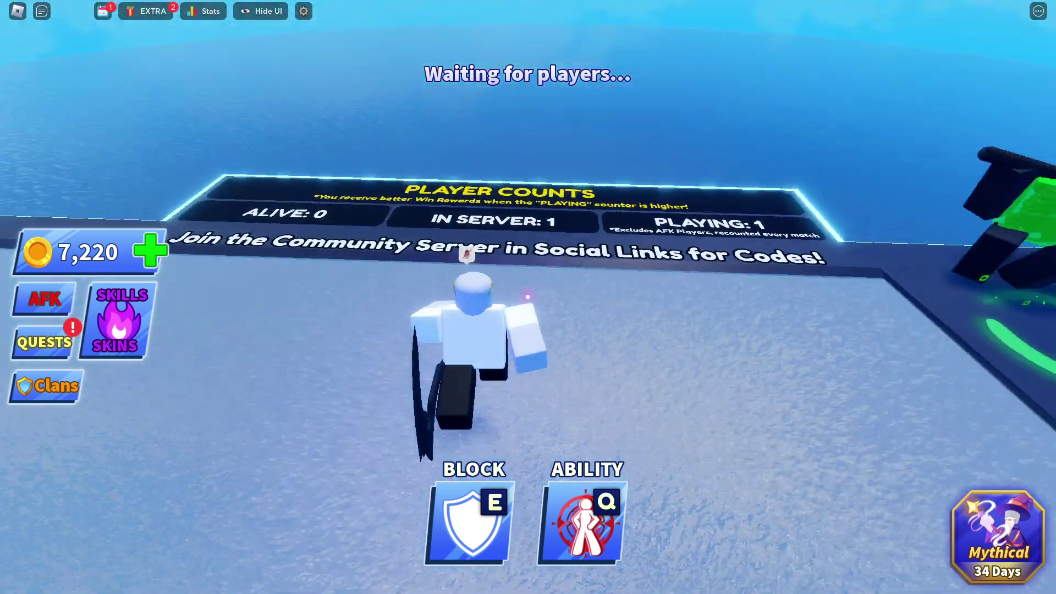
key(s)
key(shift)
key(shift)
key(space)
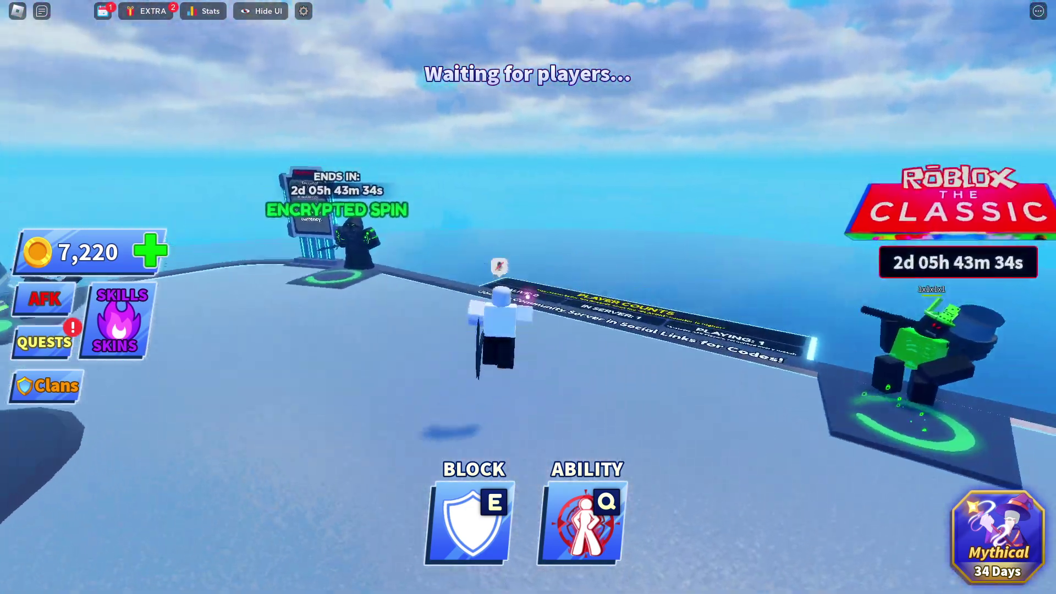
key(shift)
key(space)
key(s)
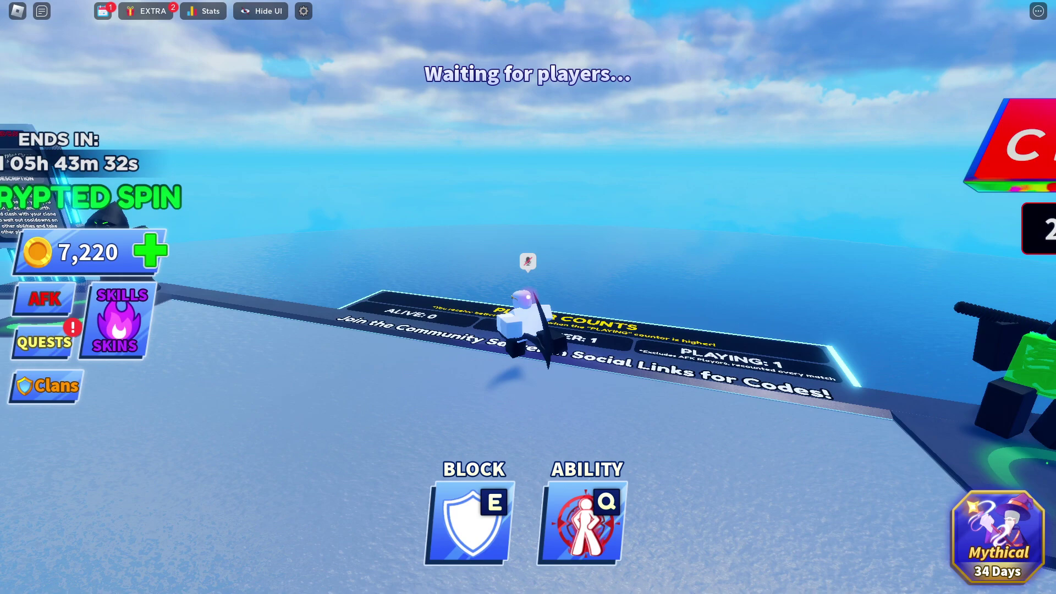
scroll(528, 297, up, 3)
scroll(528, 297, up, 2)
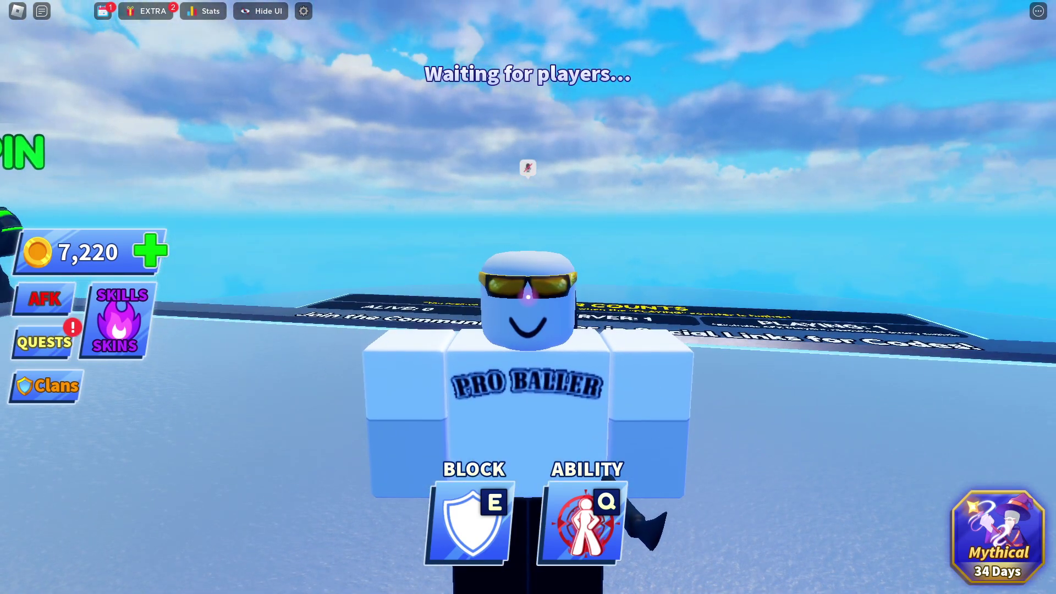